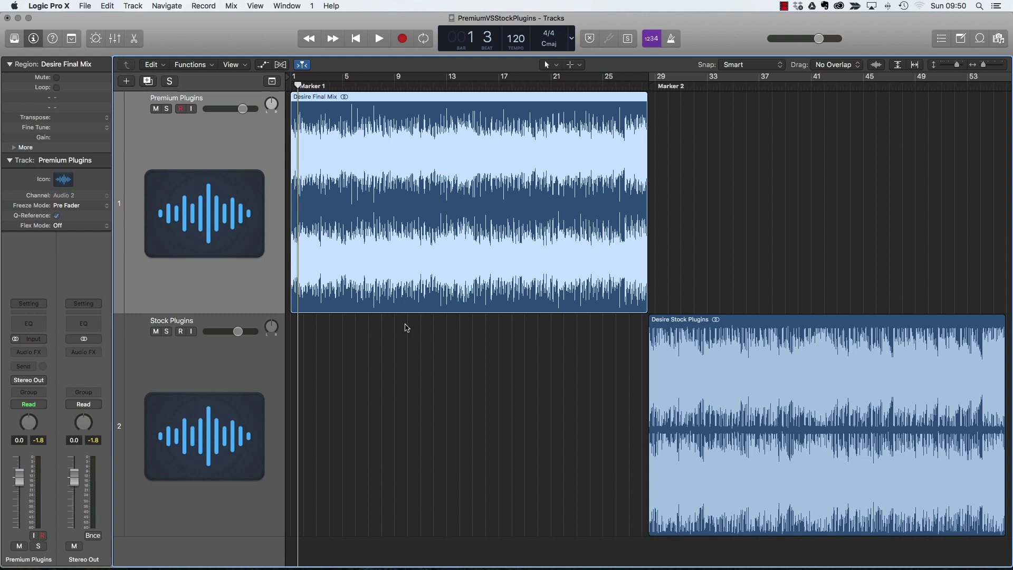
Select the Desire Stock Plugins region and listen to the premium mix from the start of the project
{"action": "left_click", "coordinate": [772, 372]}
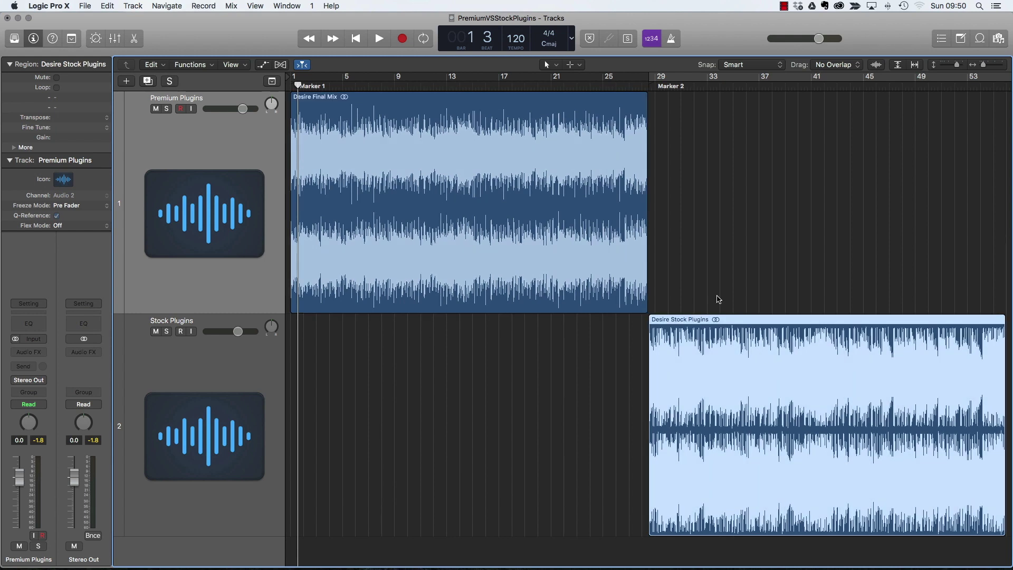
{"action": "left_click", "coordinate": [692, 87]}
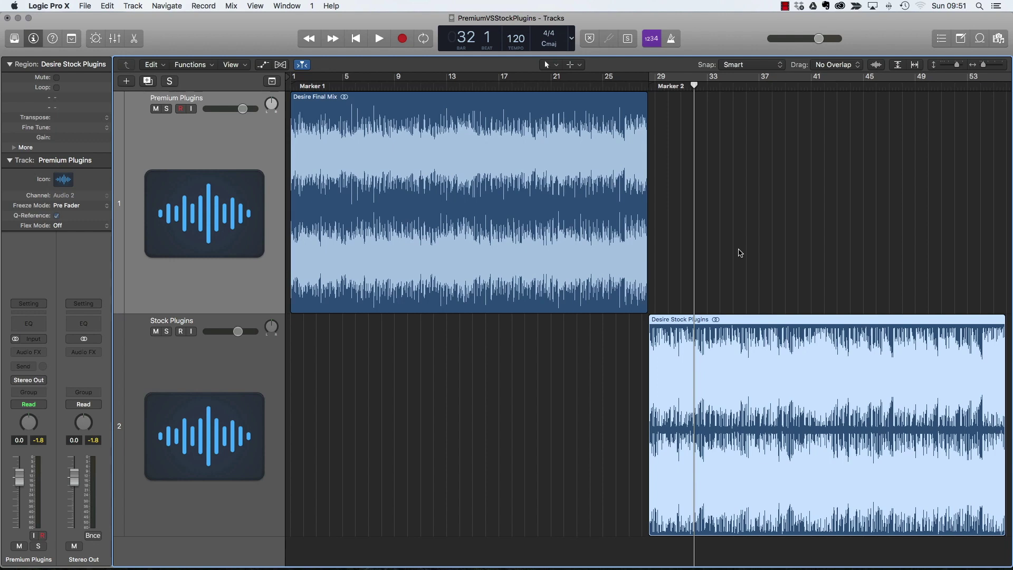
{"action": "key", "text": "Return"}
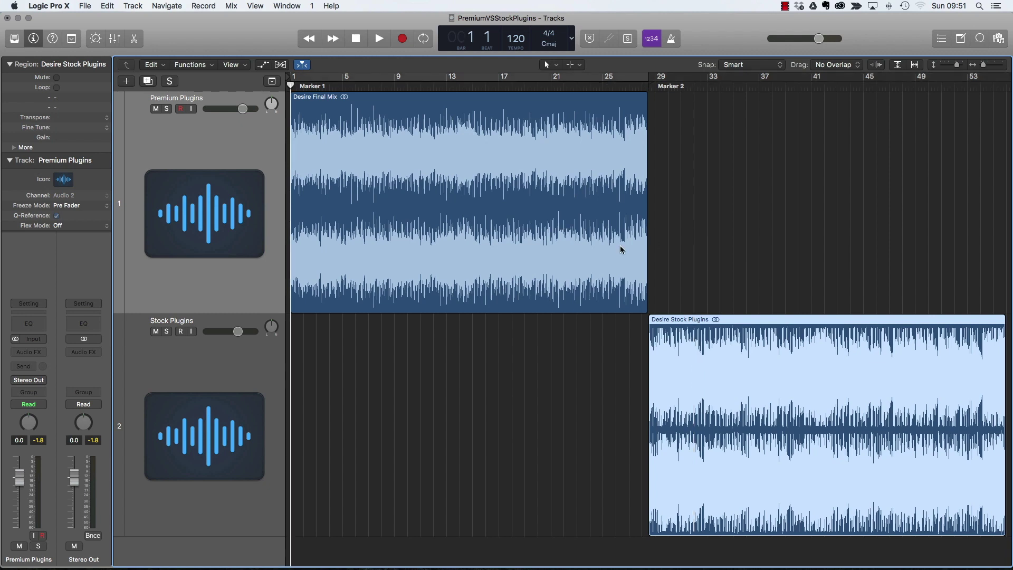
{"action": "key", "text": "space"}
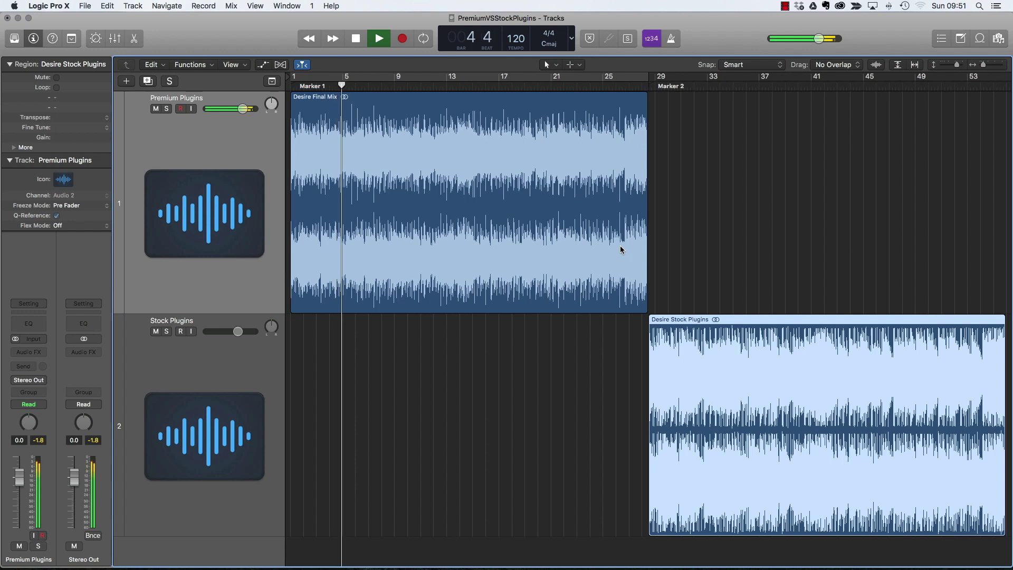
{"action": "key", "text": "space"}
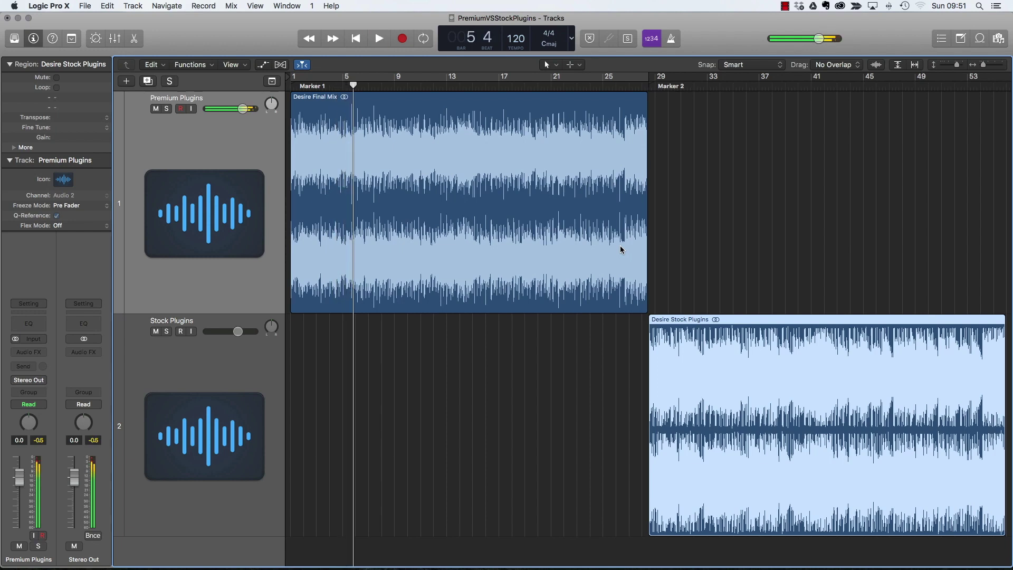
Listen to the Desire Stock Plugins mix starting from Marker 2
{"action": "key", "text": "alt+period"}
{"action": "key", "text": "space"}
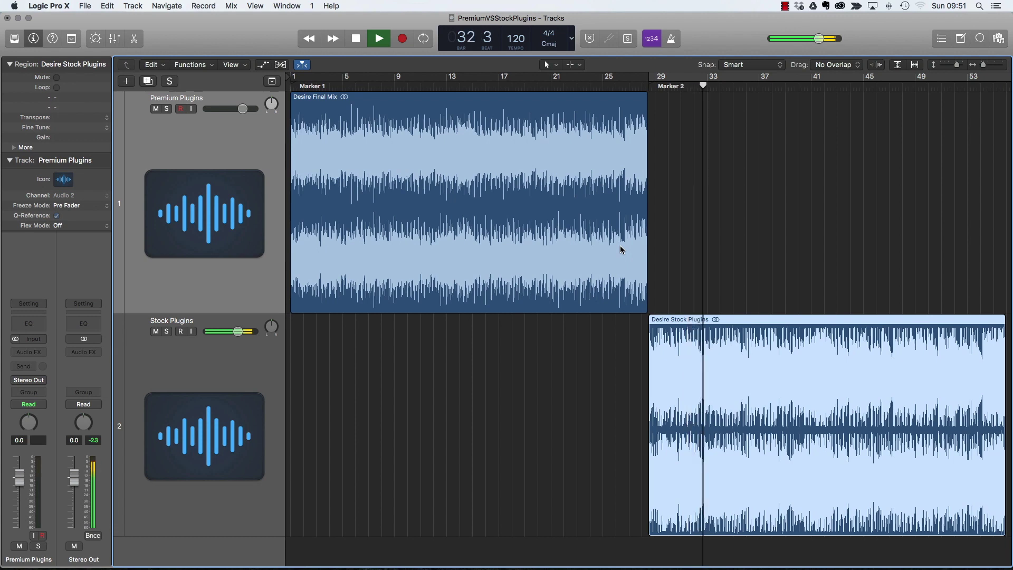
{"action": "key", "text": "space"}
Replay the opening of the Desire Final Mix, stop, and play the stock version from Marker 2 for comparison
{"action": "key", "text": "space"}
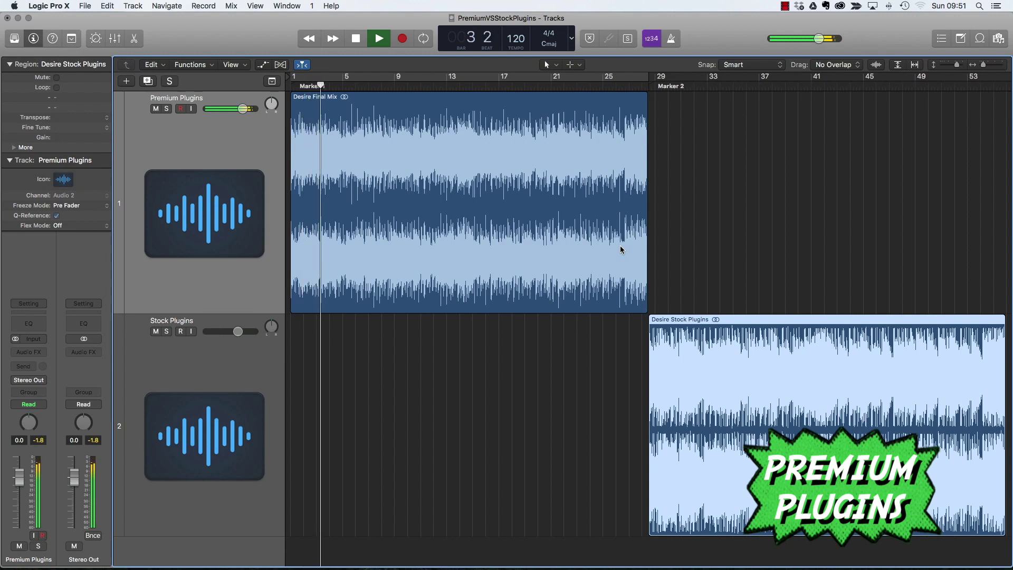
{"action": "key", "text": "space"}
{"action": "key", "text": "alt+period"}
{"action": "key", "text": "space"}
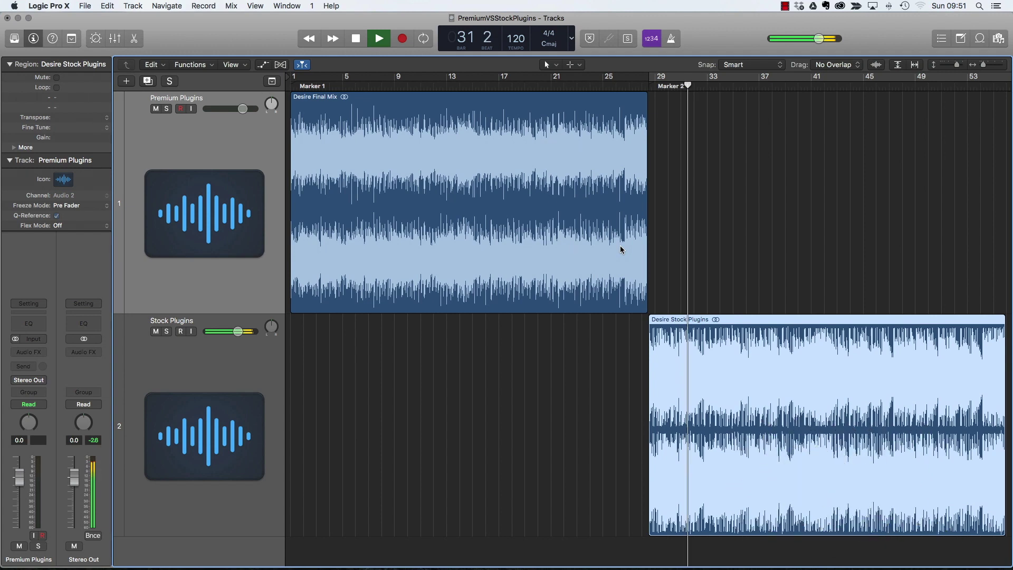
Switch playback to the project start, jump to Marker 2 while it keeps playing, and stop playback
{"action": "key", "text": "Return"}
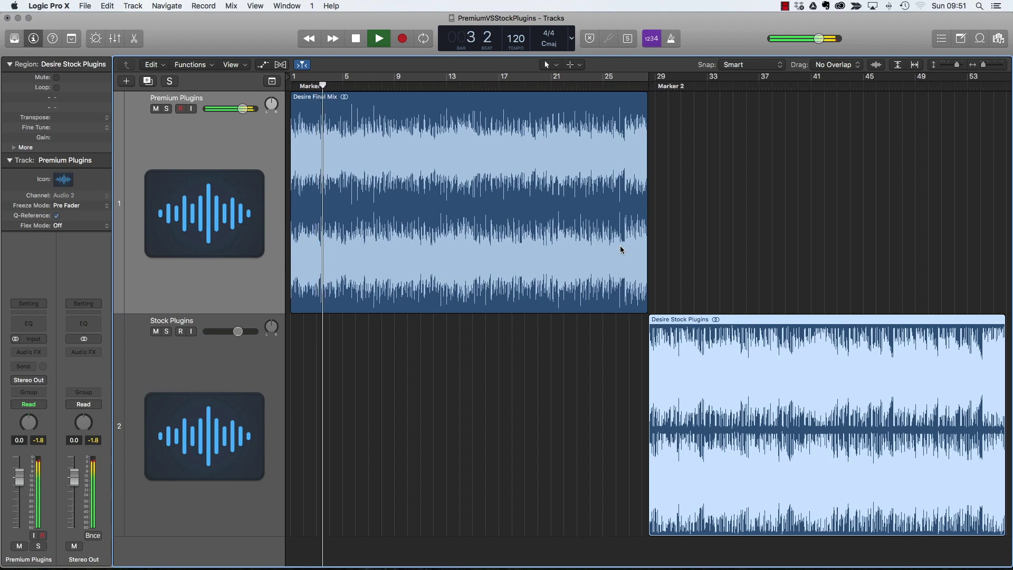
{"action": "key", "text": "alt+period"}
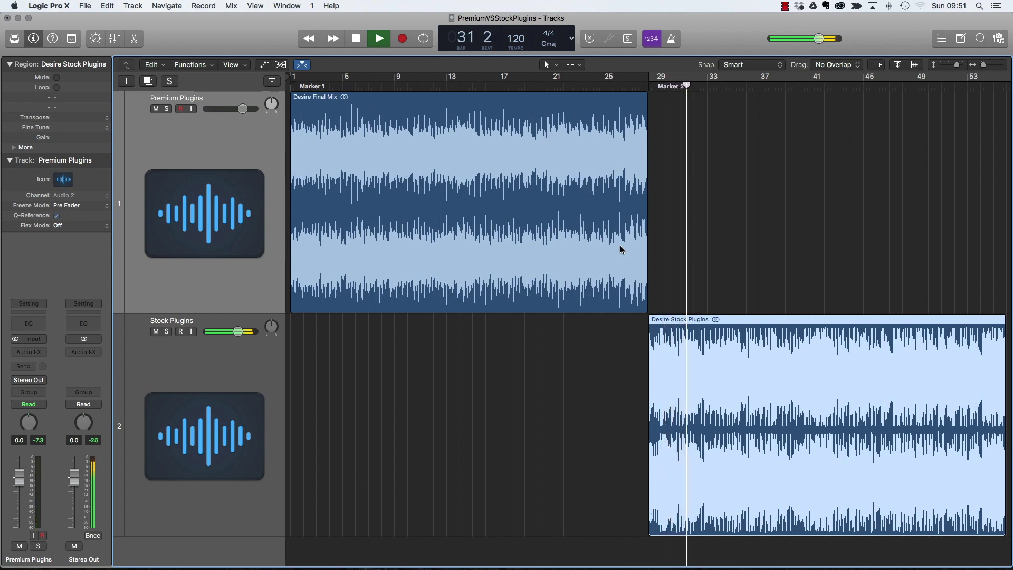
{"action": "key", "text": "space"}
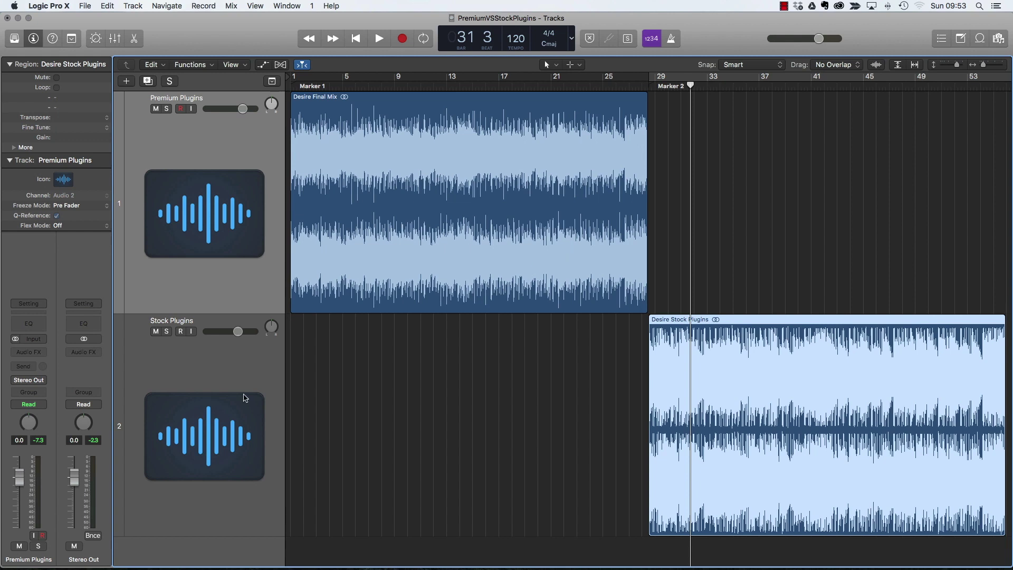
Examine the third-party Audio Units plug-ins available for the Premium Plugins track, including the Waves and FabFilter collections
{"action": "left_click", "coordinate": [29, 354]}
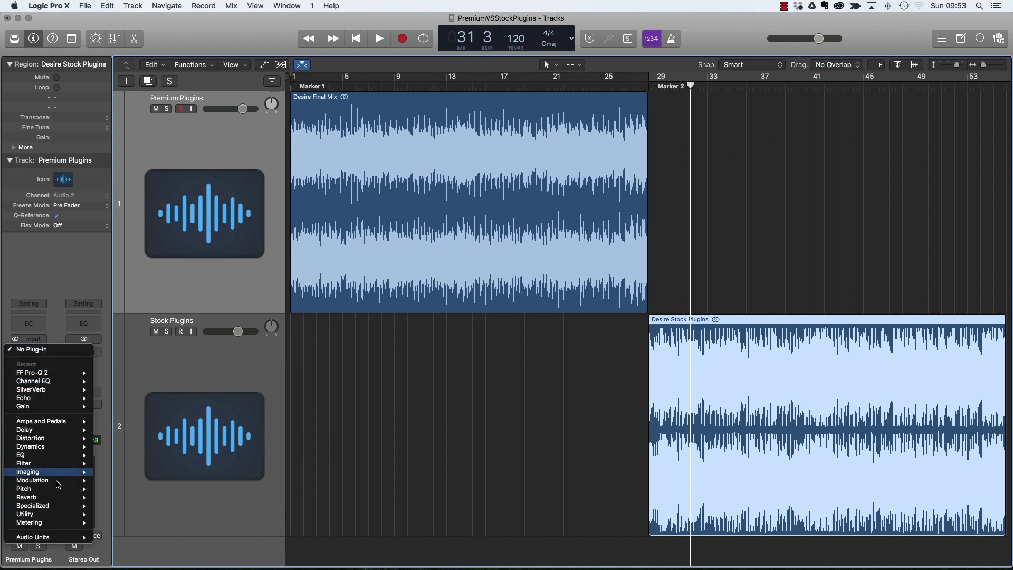
{"action": "mouse_move", "coordinate": [47, 538]}
{"action": "mouse_move", "coordinate": [132, 550]}
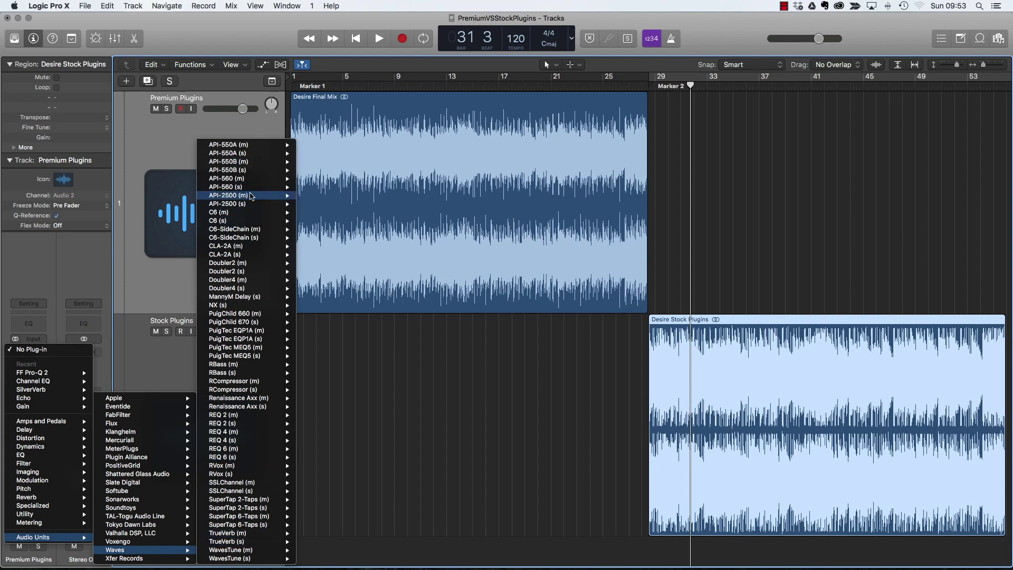
{"action": "mouse_move", "coordinate": [230, 407]}
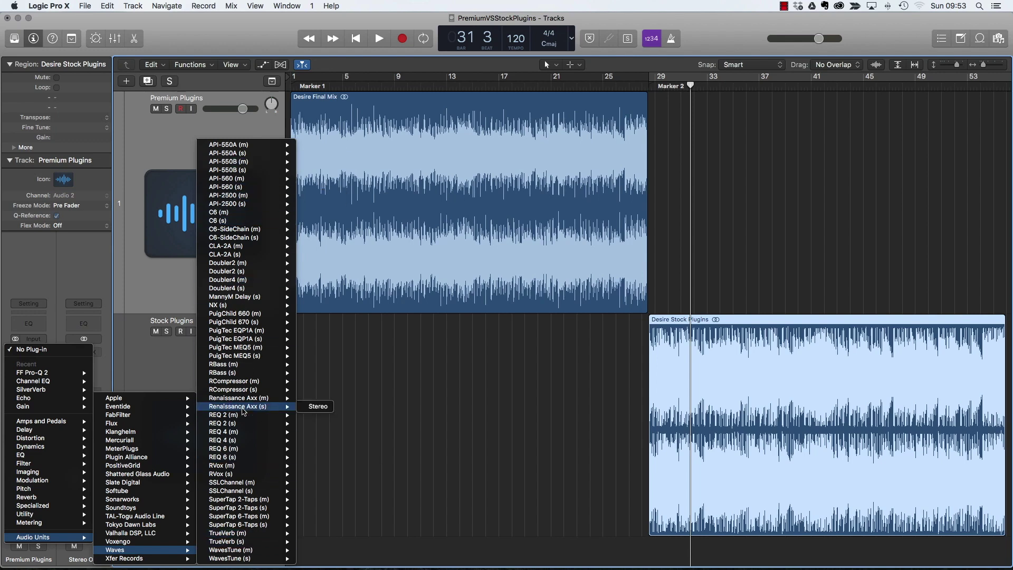
{"action": "mouse_move", "coordinate": [172, 517]}
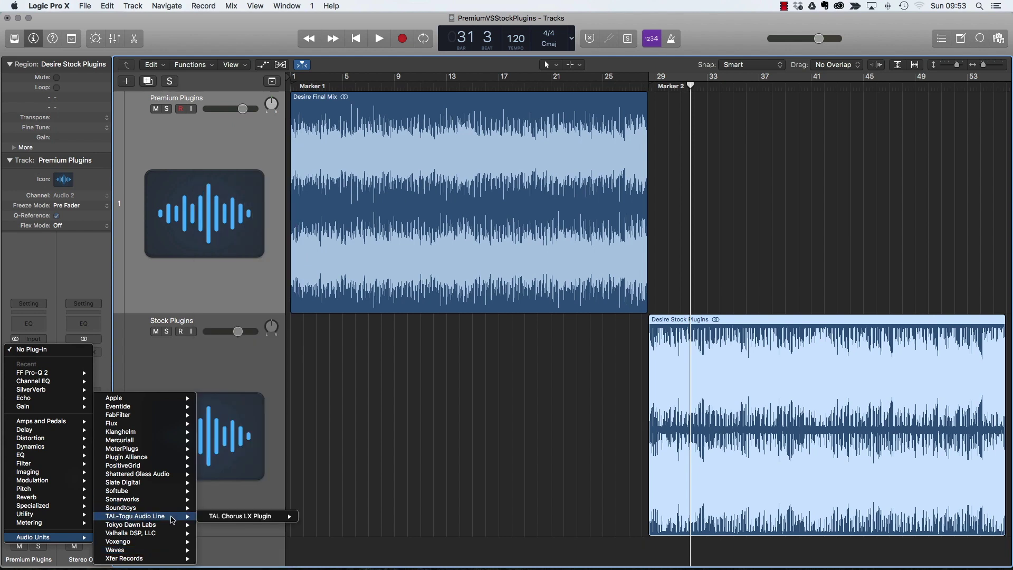
{"action": "left_click", "coordinate": [230, 280]}
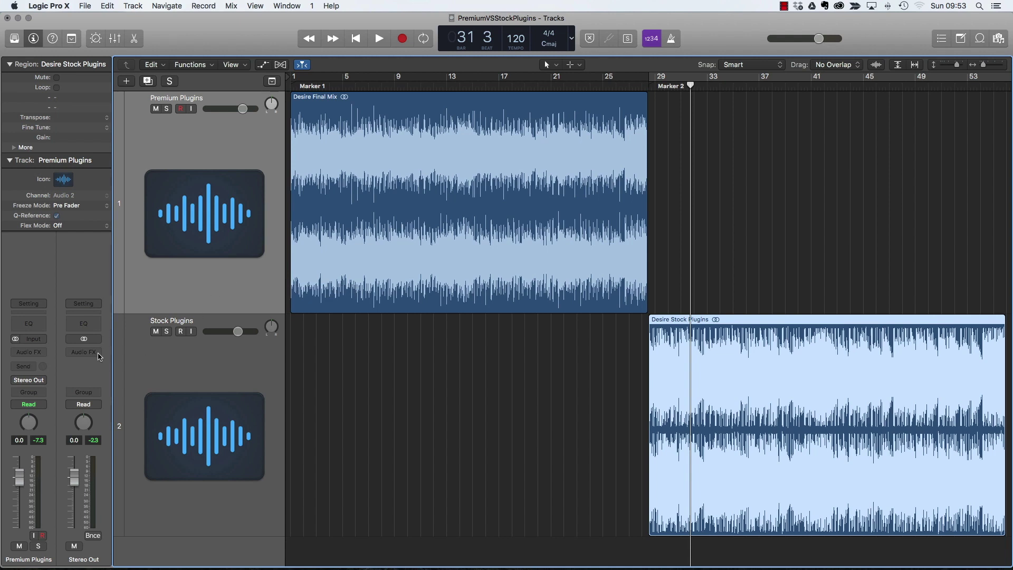
{"action": "left_click", "coordinate": [37, 352]}
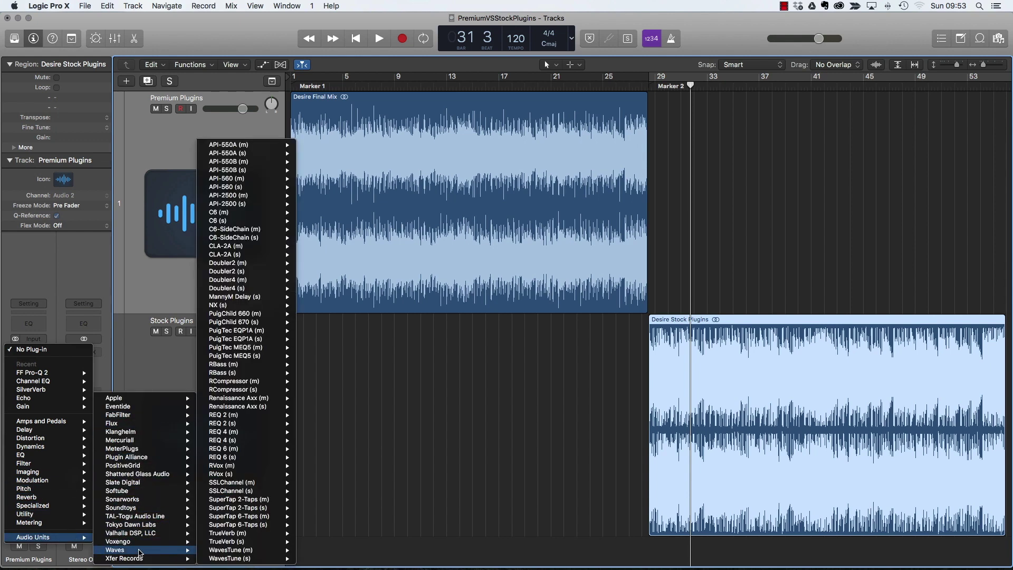
{"action": "mouse_move", "coordinate": [132, 418]}
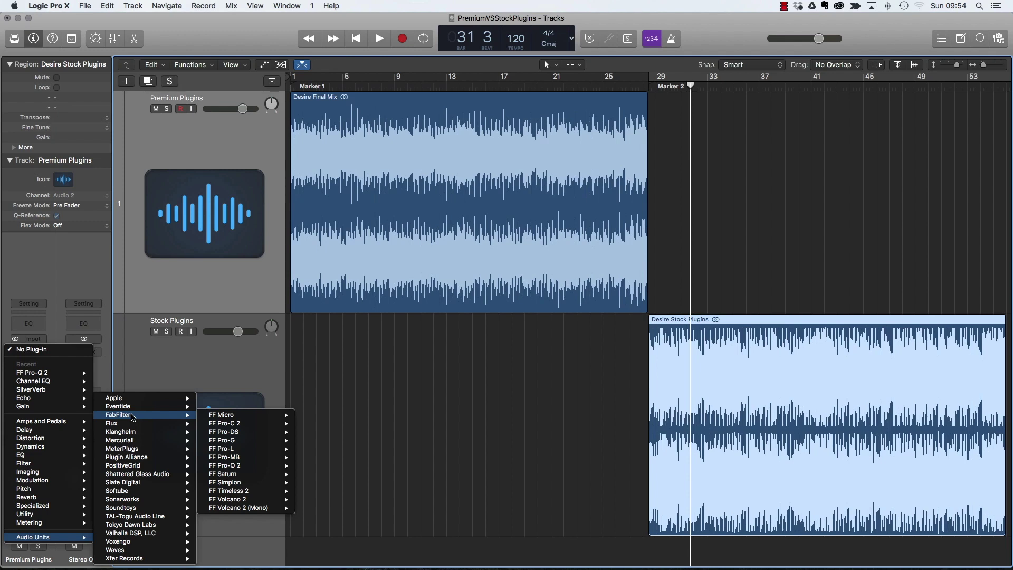
{"action": "left_click", "coordinate": [207, 375]}
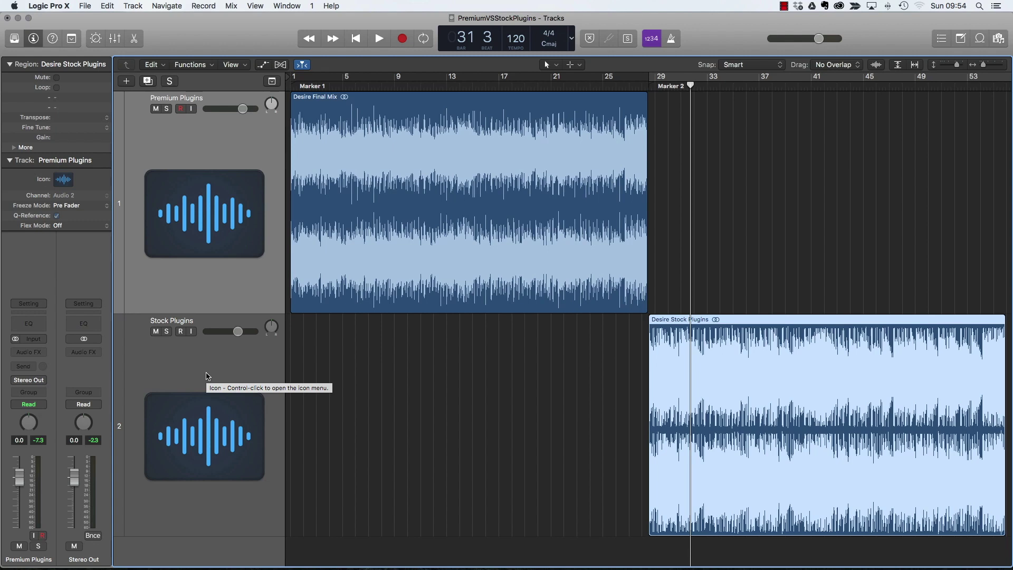
{"action": "left_click", "coordinate": [30, 352]}
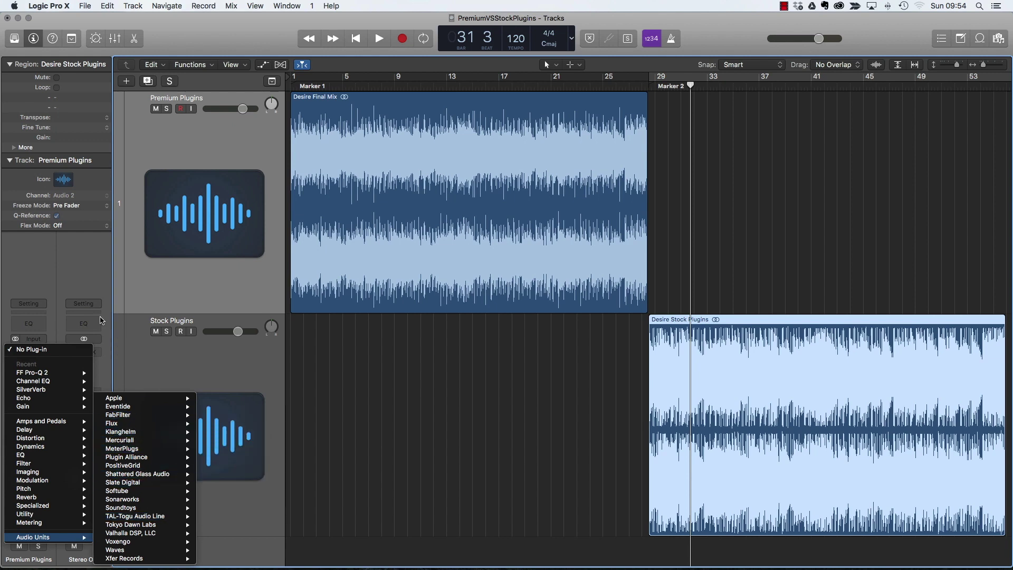
{"action": "left_click", "coordinate": [76, 280]}
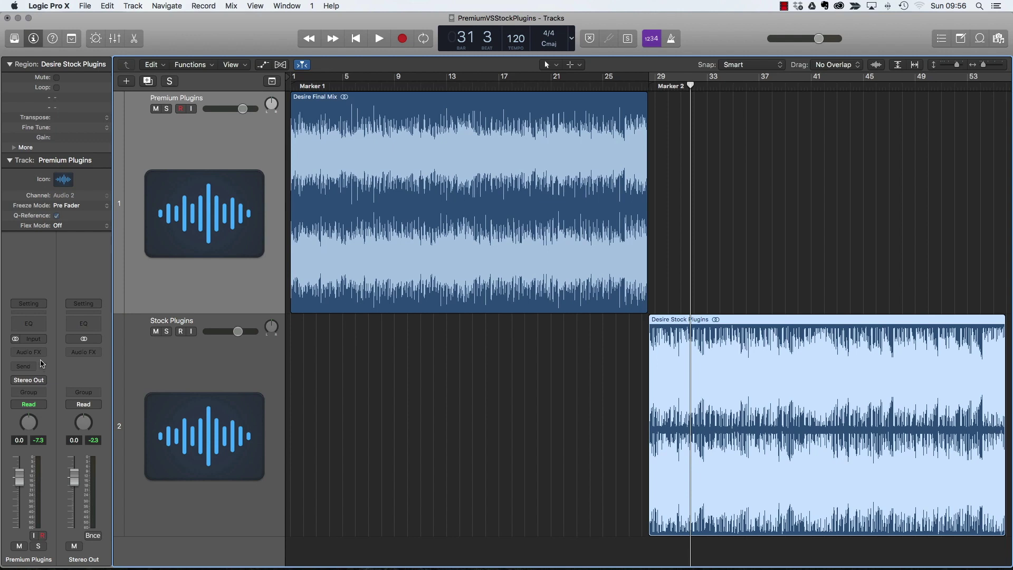
Review the Waves compressors and insert Slate Digital's Virtual Mix Rack as an audio effect on the Premium Plugins track
{"action": "left_click", "coordinate": [41, 352]}
{"action": "mouse_move", "coordinate": [43, 538]}
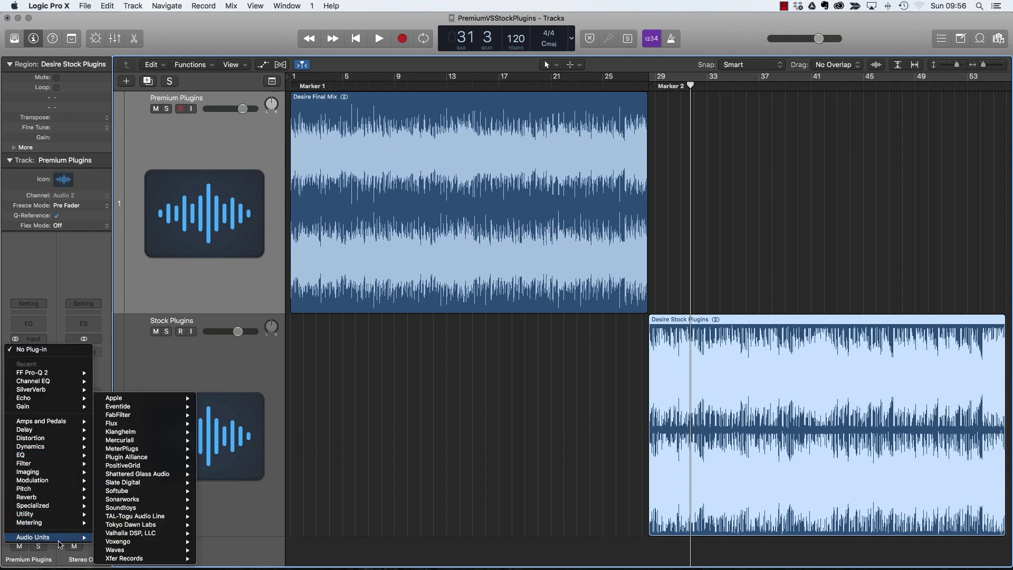
{"action": "mouse_move", "coordinate": [113, 552]}
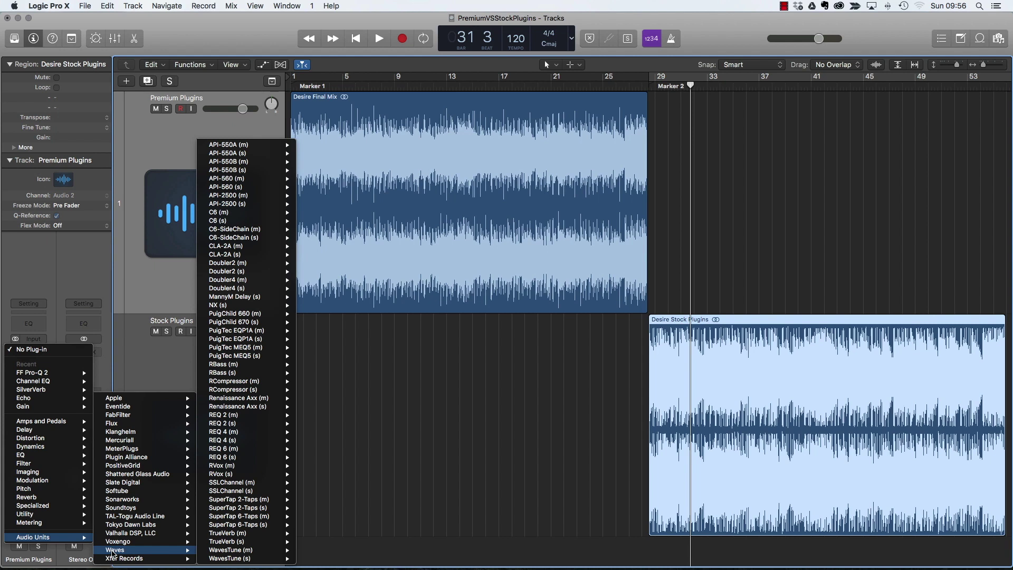
{"action": "mouse_move", "coordinate": [245, 197]}
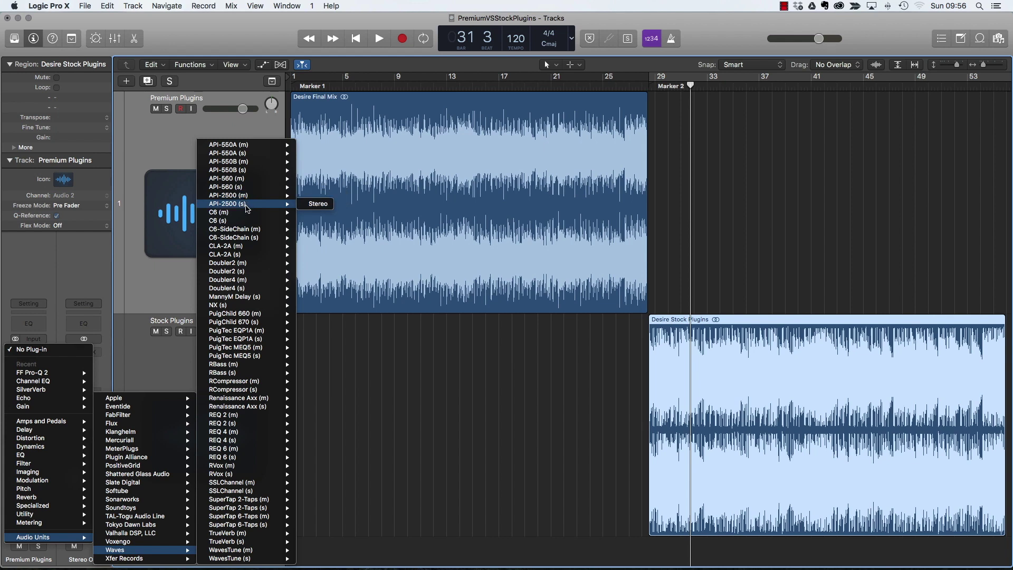
{"action": "mouse_move", "coordinate": [250, 249]}
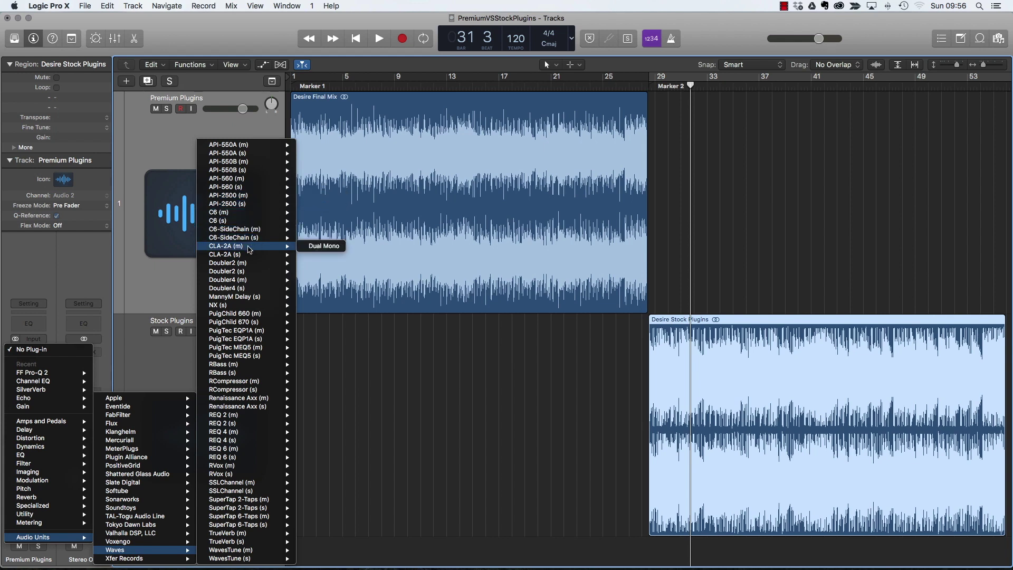
{"action": "mouse_move", "coordinate": [255, 316]}
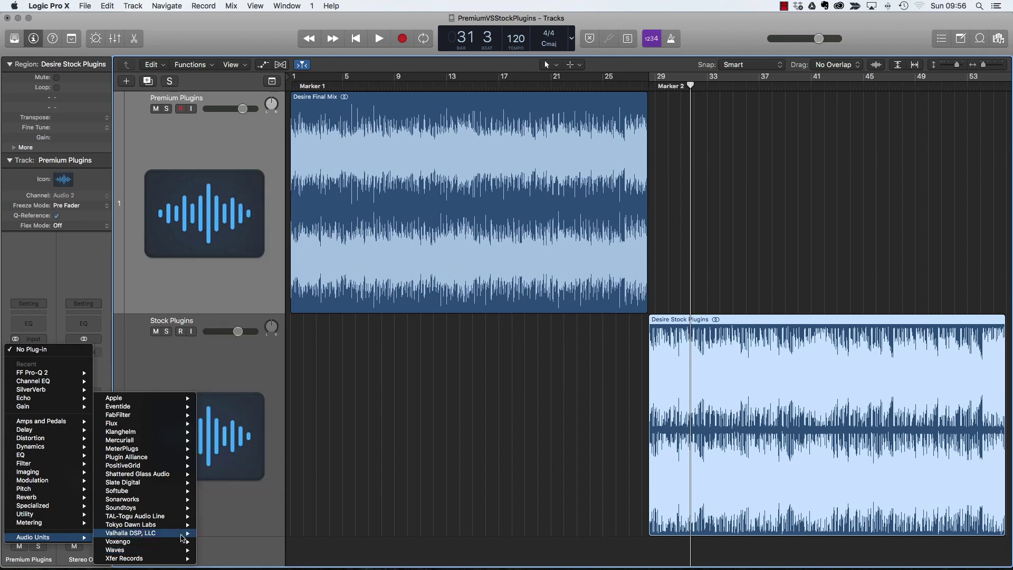
{"action": "mouse_move", "coordinate": [157, 545]}
{"action": "mouse_move", "coordinate": [155, 483]}
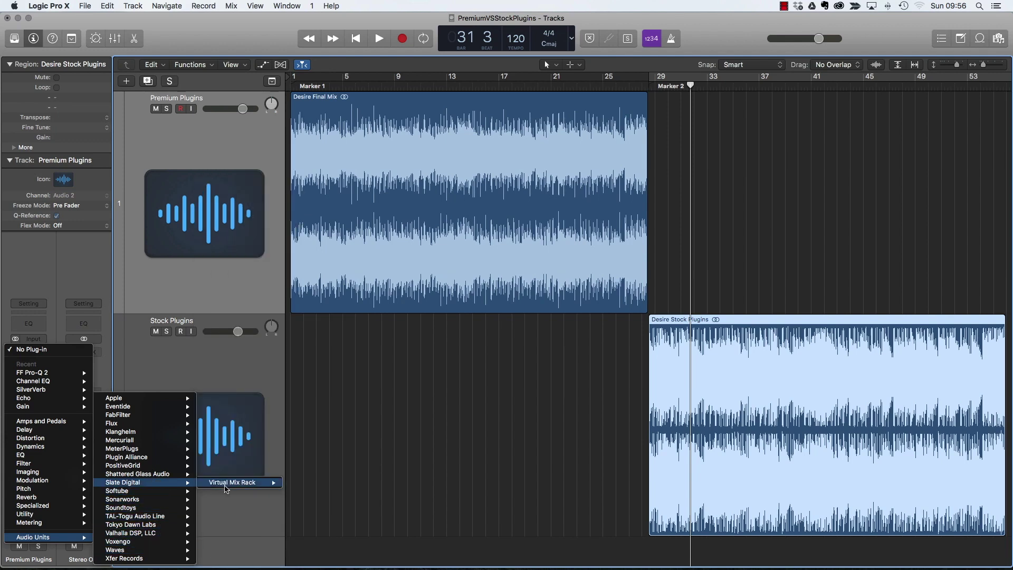
{"action": "mouse_move", "coordinate": [232, 482]}
{"action": "left_click", "coordinate": [300, 483]}
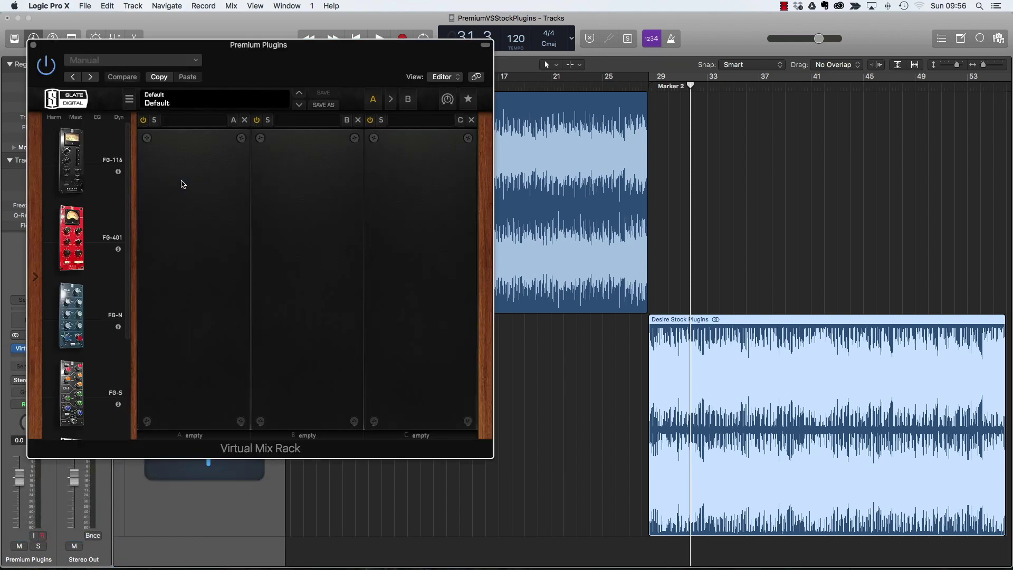
Load the FG-116 and FG-401 compressors into slots A and B of the Virtual Mix Rack and close its window
{"action": "left_click_drag", "start_coordinate": [71, 158], "coordinate": [182, 228]}
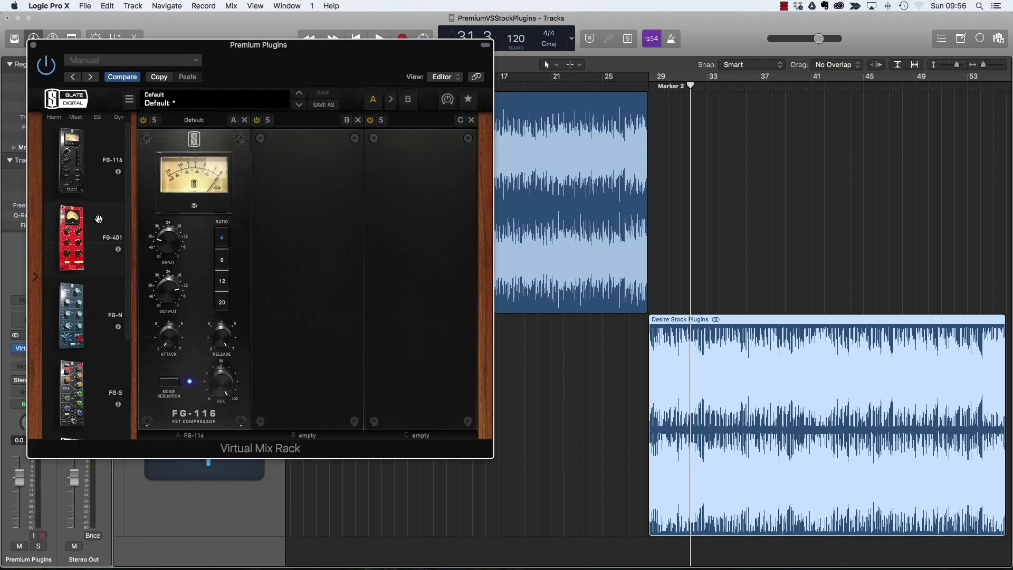
{"action": "left_click_drag", "start_coordinate": [76, 237], "coordinate": [338, 237]}
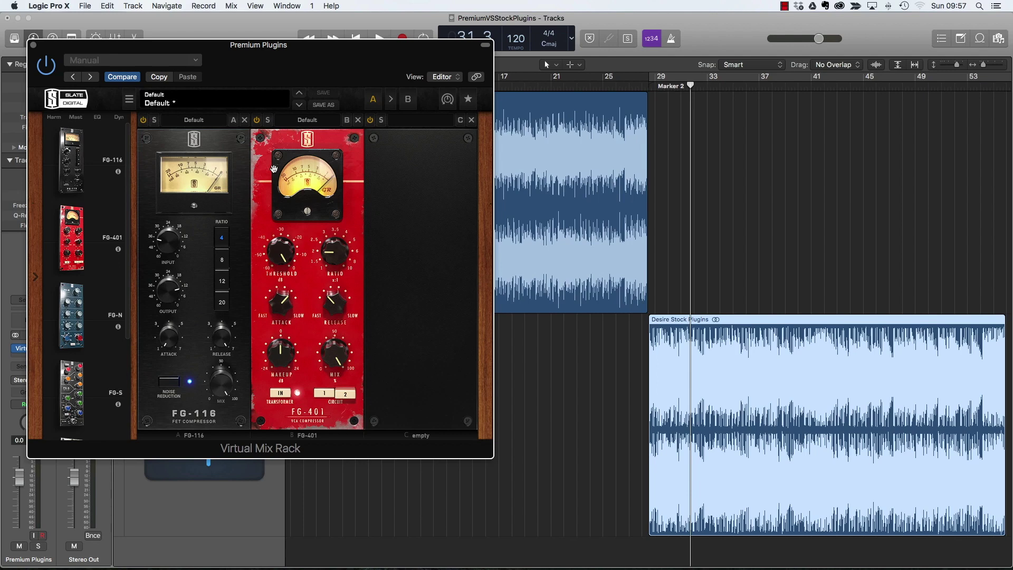
{"action": "left_click", "coordinate": [32, 45]}
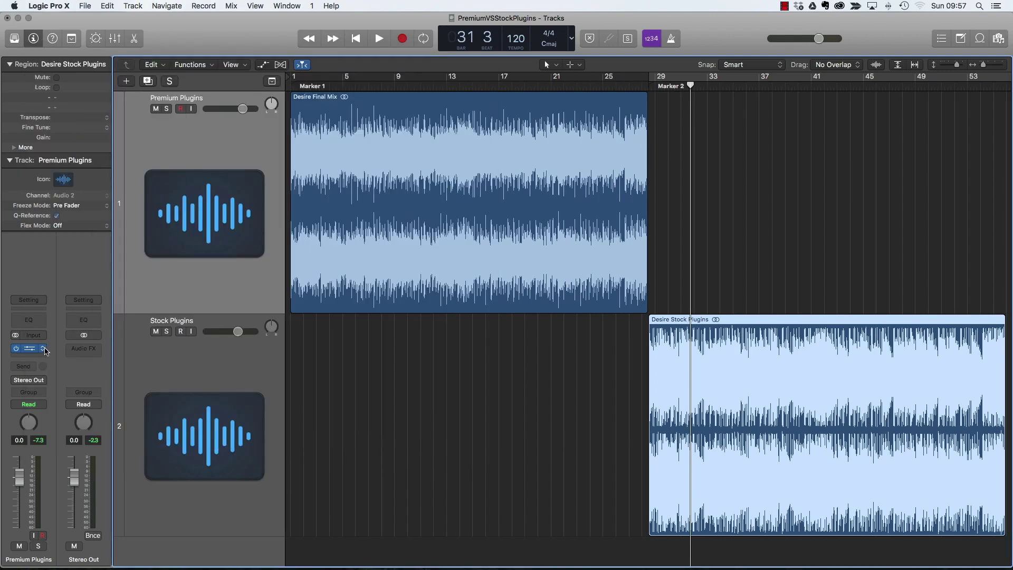
Replace the Virtual Mix Rack on the Premium Plugins track with the stereo version of FabFilter's FF Pro-C 2
{"action": "left_click", "coordinate": [45, 350]}
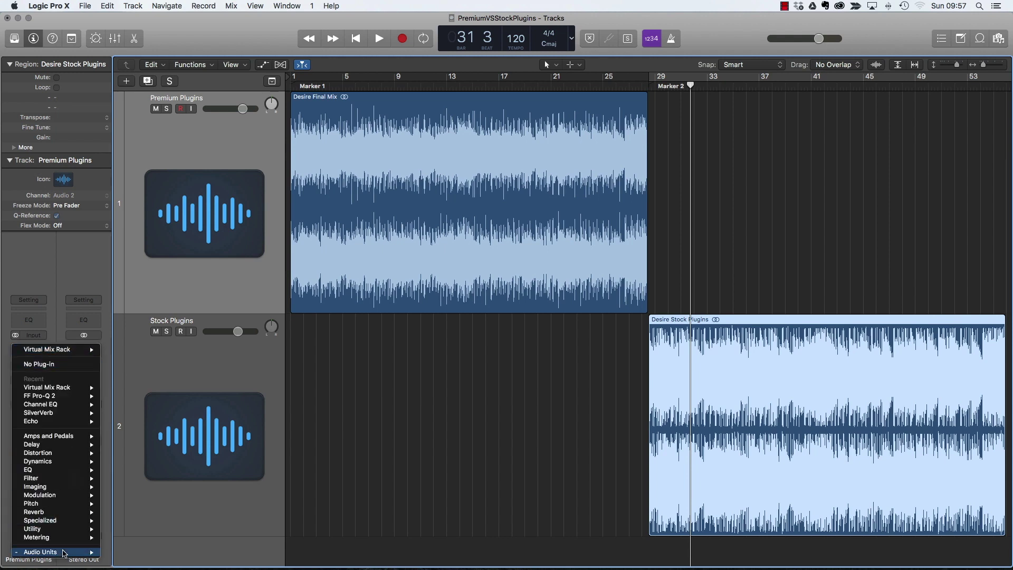
{"action": "mouse_move", "coordinate": [64, 552]}
{"action": "mouse_move", "coordinate": [138, 415]}
{"action": "mouse_move", "coordinate": [240, 423]}
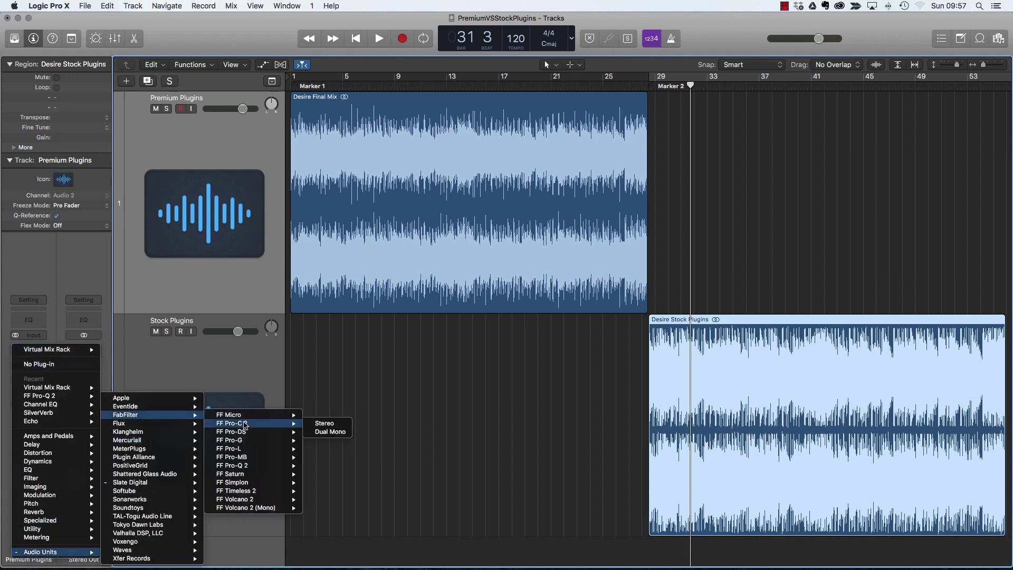
{"action": "left_click", "coordinate": [325, 424]}
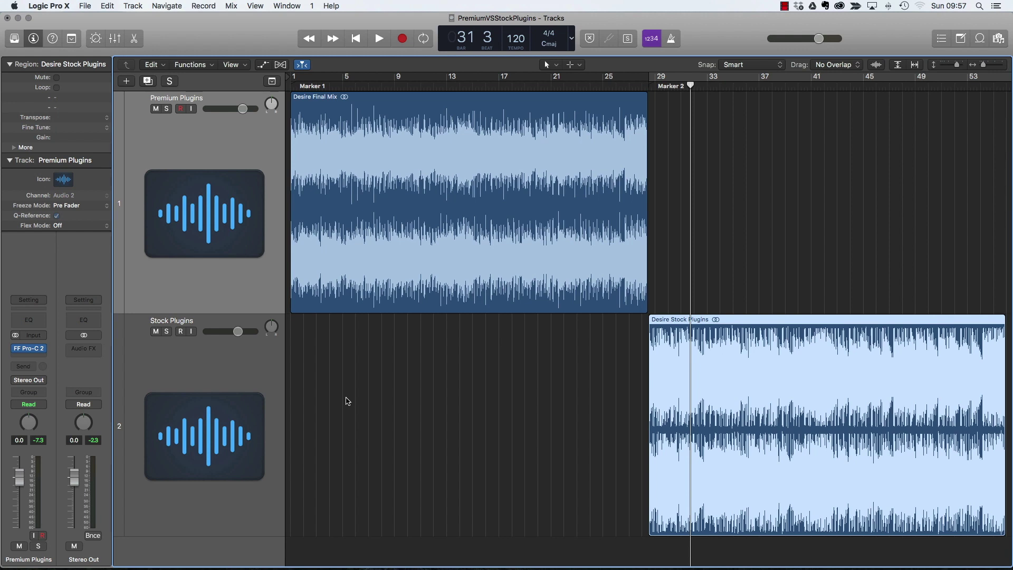
Add Logic's stock Compressor below FF Pro-C 2 on the Premium Plugins track and move its window over the arrangement
{"action": "left_click", "coordinate": [40, 313]}
{"action": "left_click_drag", "start_coordinate": [227, 45], "coordinate": [514, 83]}
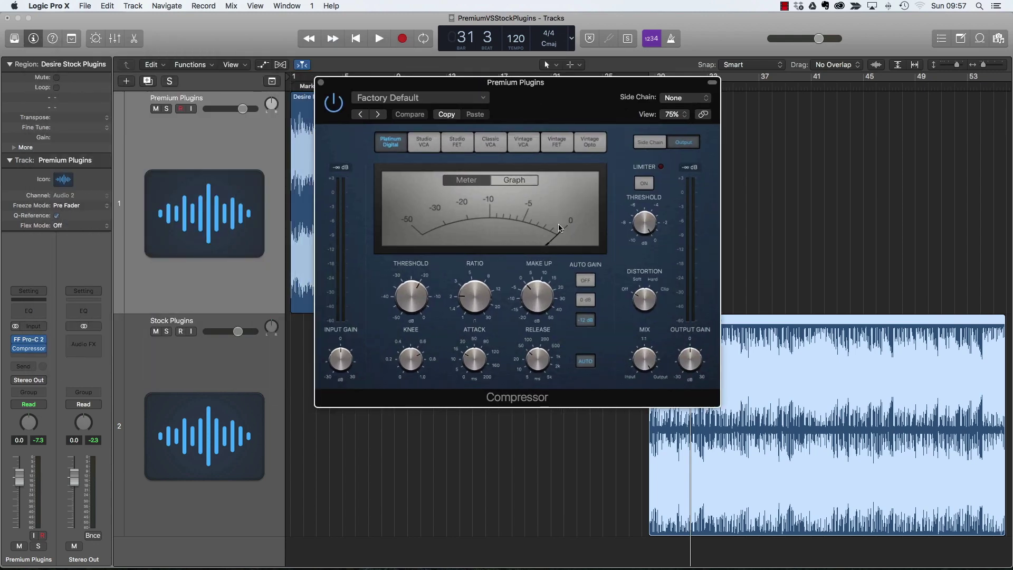
Cycle through the stock Compressor's circuit types, from Studio VCA to Vintage Opto, and return to Platinum Digital
{"action": "left_click", "coordinate": [424, 148]}
{"action": "left_click", "coordinate": [457, 145]}
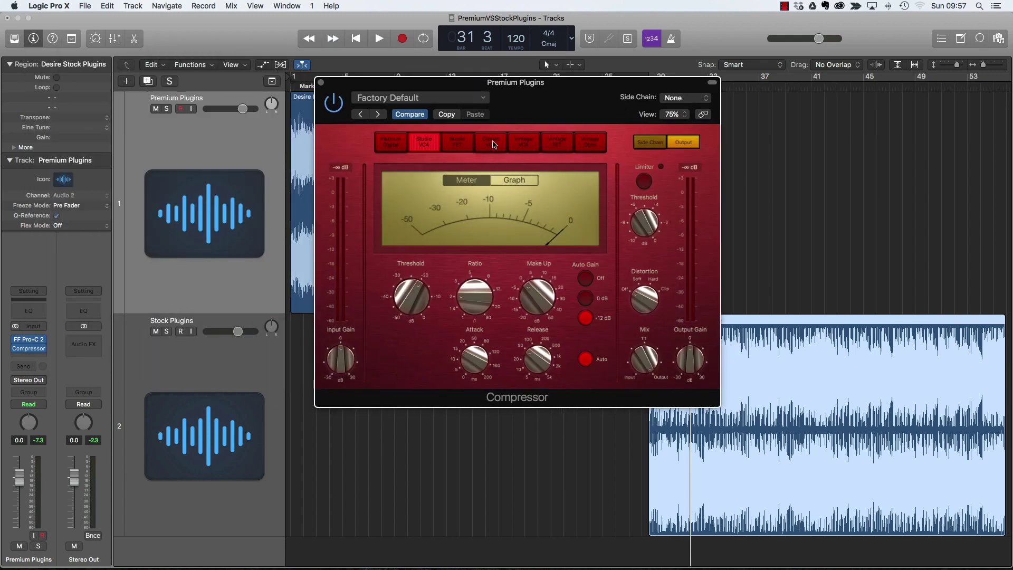
{"action": "left_click", "coordinate": [490, 146]}
{"action": "left_click", "coordinate": [523, 146]}
{"action": "left_click", "coordinate": [559, 141]}
{"action": "left_click", "coordinate": [590, 142]}
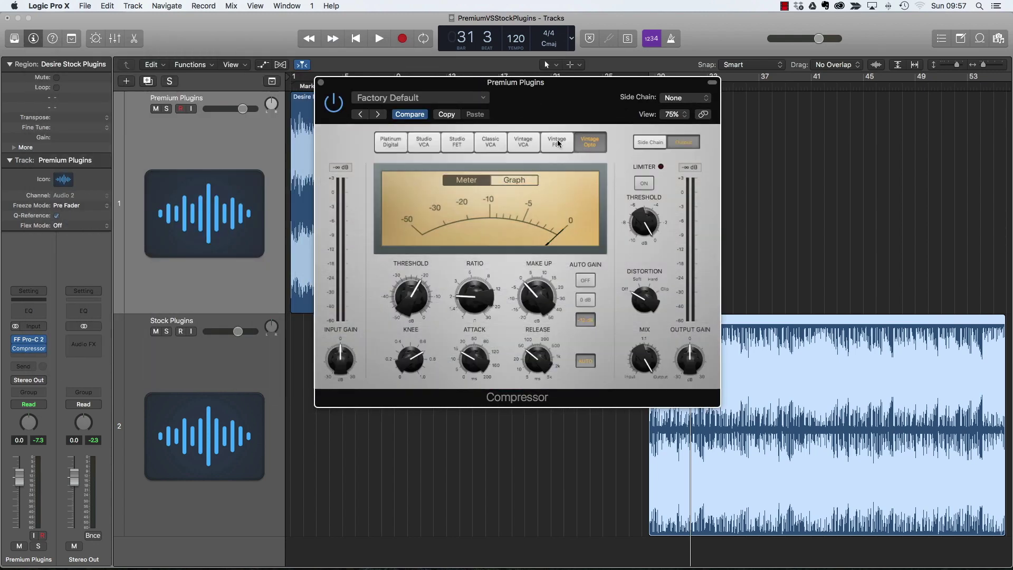
{"action": "left_click", "coordinate": [554, 144]}
{"action": "left_click", "coordinate": [400, 151]}
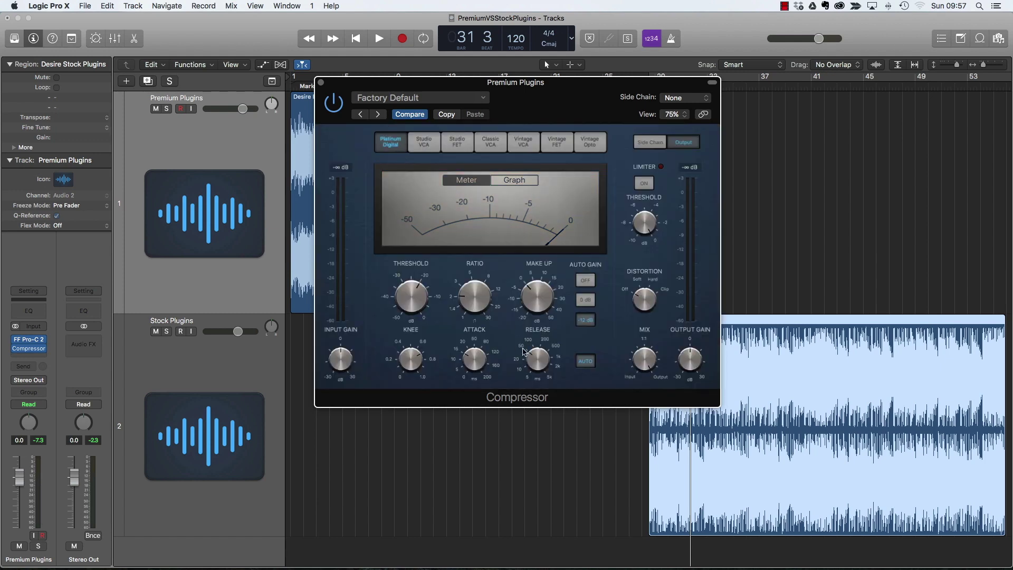
Examine the stock Compressor's attack and release controls, and open FF Pro-C 2 beside it to read its Attack knob's description
{"action": "mouse_move", "coordinate": [476, 359]}
{"action": "left_click_drag", "start_coordinate": [476, 359], "coordinate": [479, 290]}
{"action": "left_click_drag", "start_coordinate": [543, 358], "coordinate": [543, 317]}
{"action": "left_click", "coordinate": [32, 341]}
{"action": "left_click_drag", "start_coordinate": [317, 48], "coordinate": [377, 52]}
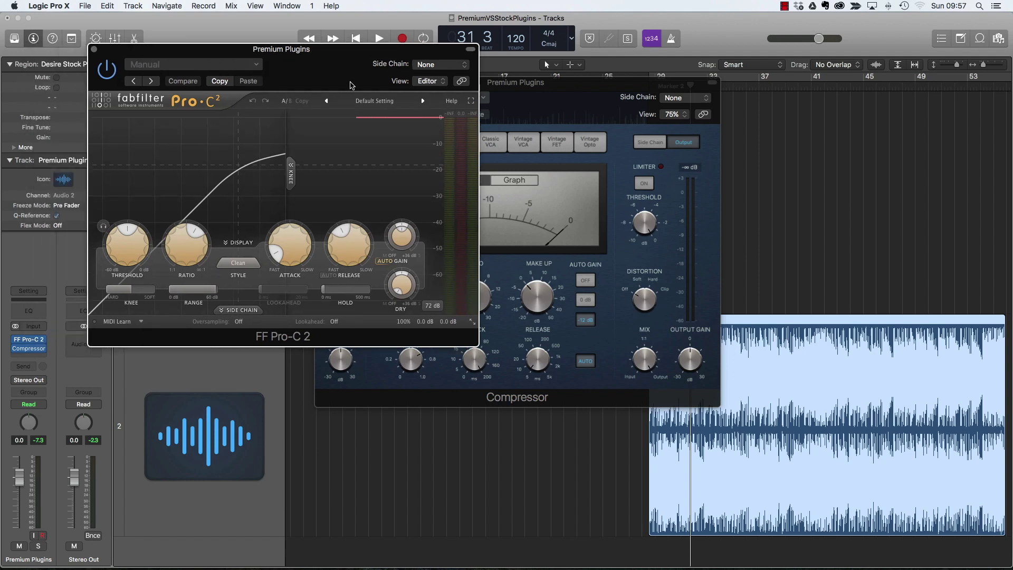
{"action": "mouse_move", "coordinate": [292, 241]}
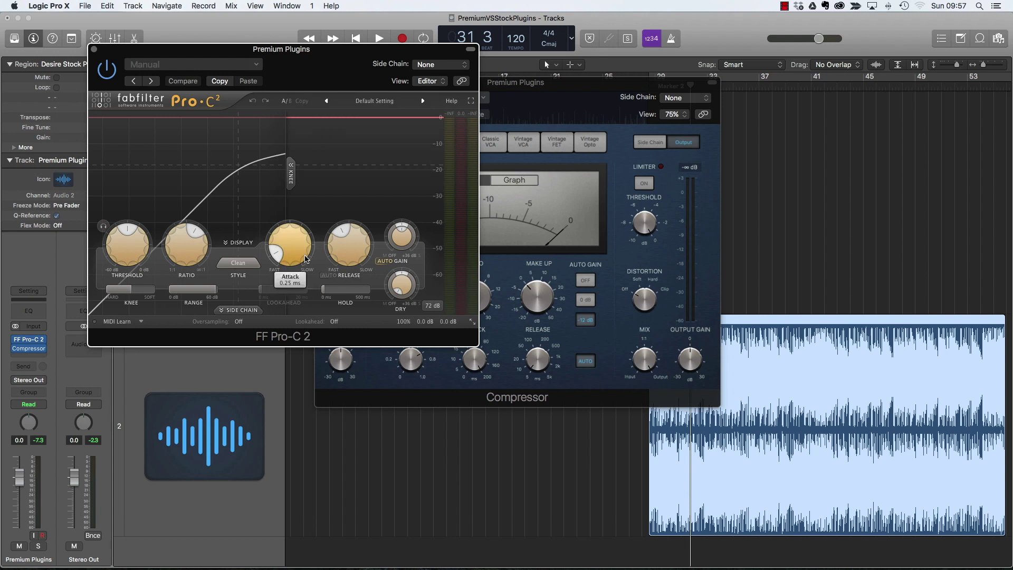
{"action": "mouse_move", "coordinate": [306, 259]}
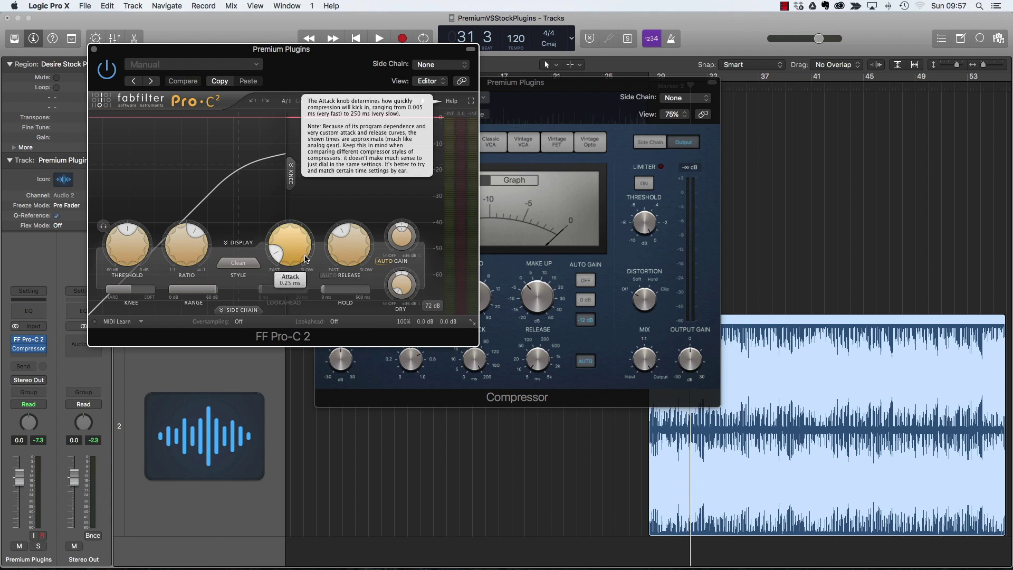
Close the stock Compressor's window and move the FF Pro-C 2 window over the middle of the arrangement
{"action": "left_click", "coordinate": [548, 100]}
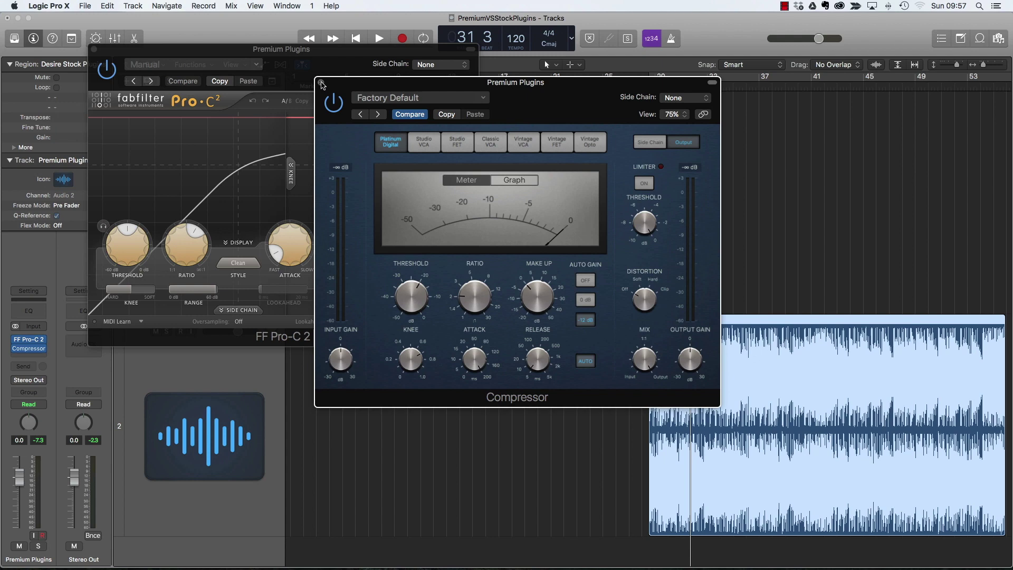
{"action": "left_click", "coordinate": [322, 84]}
{"action": "left_click_drag", "start_coordinate": [350, 55], "coordinate": [599, 116]}
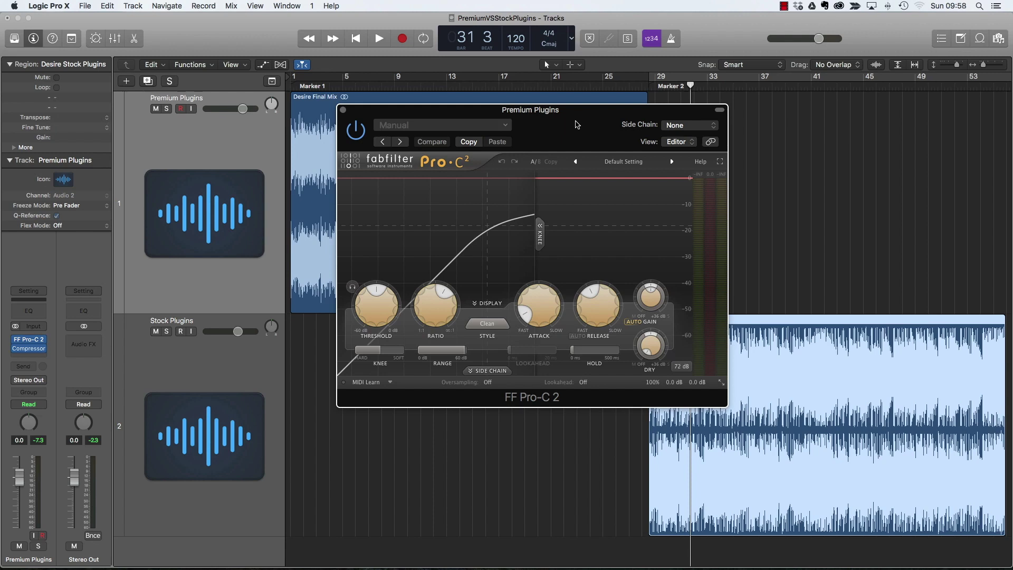
{"action": "left_click_drag", "start_coordinate": [592, 127], "coordinate": [605, 122]}
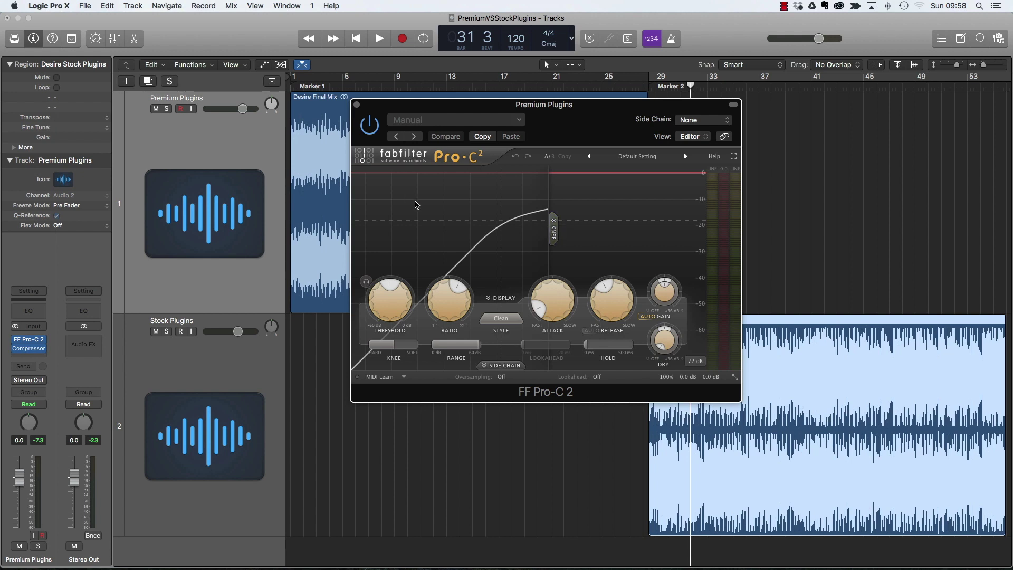
Insert FabFilter's FF Pro-Q 2 as an audio effect below the Compressor on the Premium Plugins track
{"action": "left_click", "coordinate": [34, 357]}
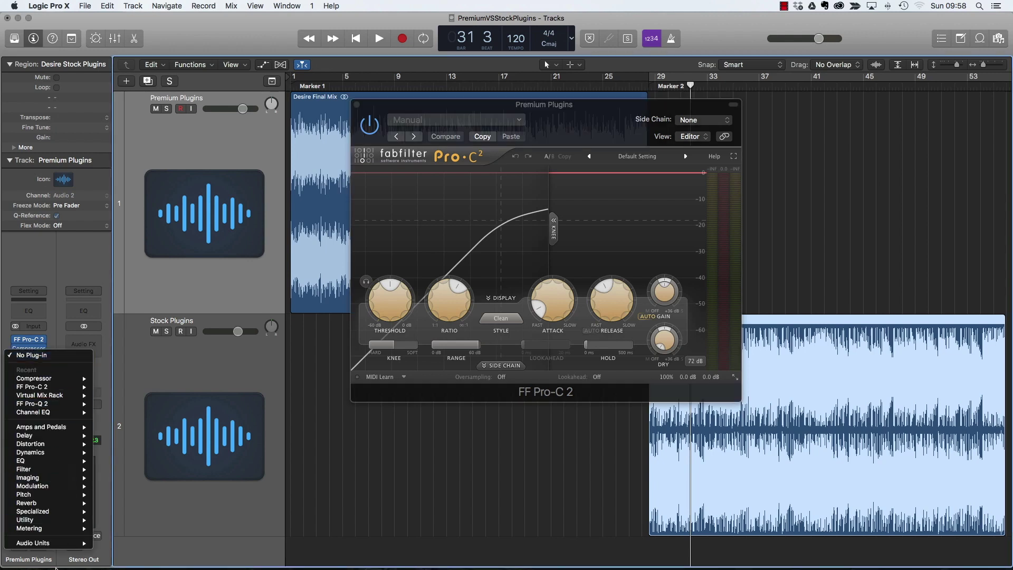
{"action": "mouse_move", "coordinate": [63, 543]}
{"action": "mouse_move", "coordinate": [138, 416]}
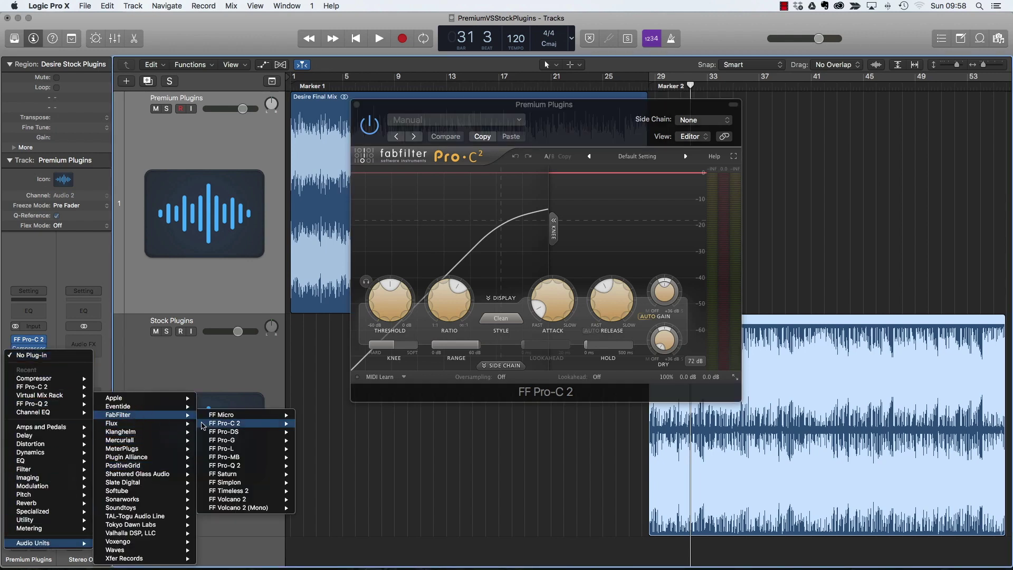
{"action": "mouse_move", "coordinate": [243, 466]}
{"action": "left_click", "coordinate": [316, 466]}
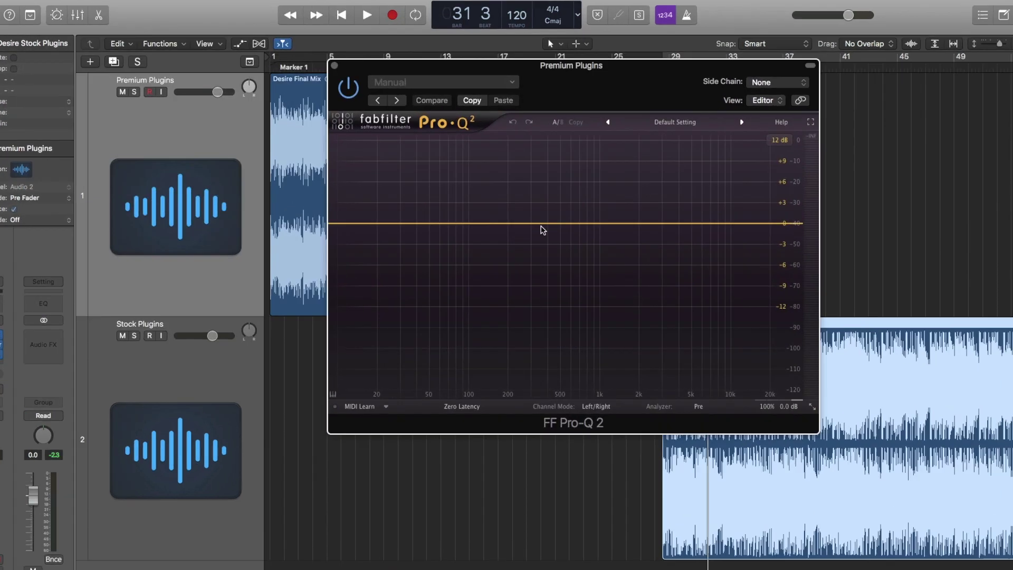
Add a bell band in FF Pro-Q 2, narrow it to a Q of about 7.3, and cut about 7.5 dB just below 1 kHz
{"action": "left_click", "coordinate": [621, 211]}
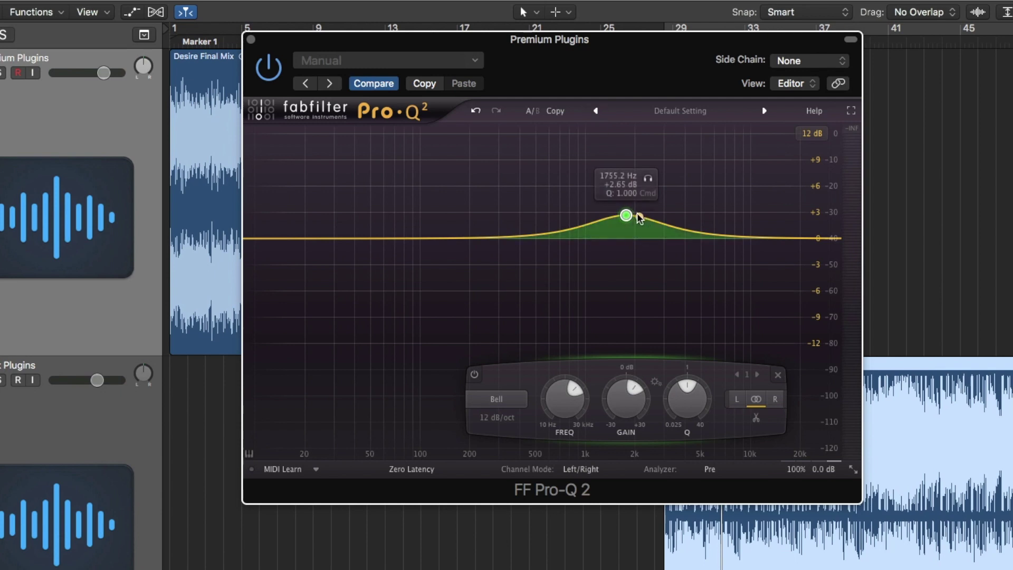
{"action": "left_click_drag", "start_coordinate": [627, 215], "coordinate": [586, 272]}
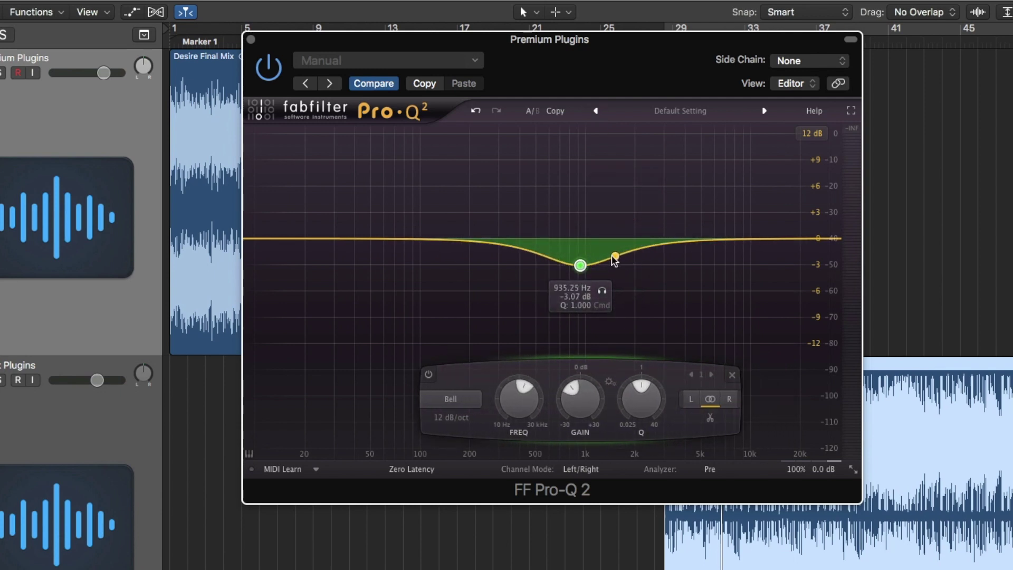
{"action": "left_click_drag", "start_coordinate": [641, 396], "coordinate": [642, 368]}
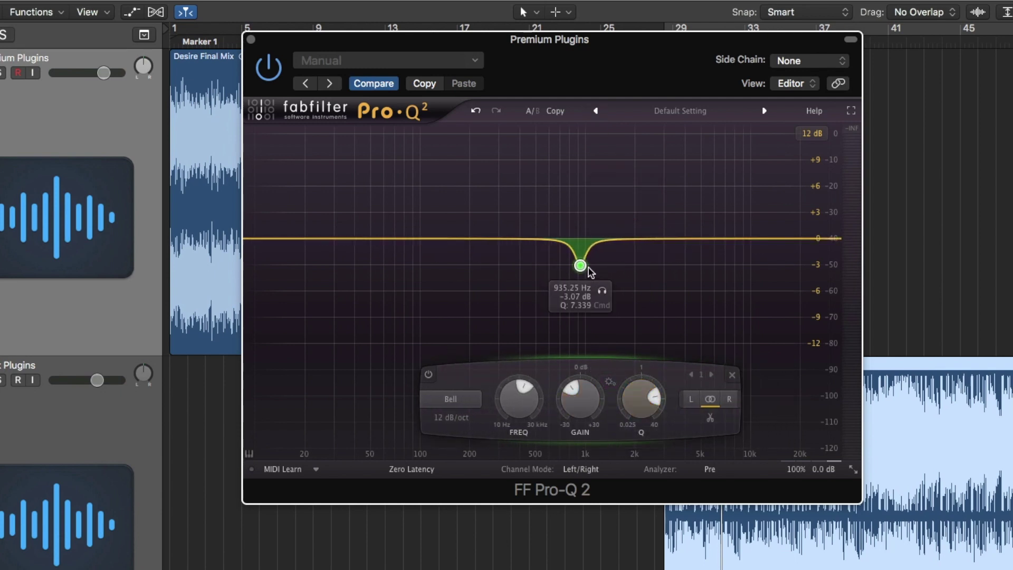
{"action": "left_click_drag", "start_coordinate": [580, 264], "coordinate": [571, 305]}
Add a High Shelf band at about 10.5 kHz with about +2.5 dB and a bell band at about 3.1 kHz with about +1 dB
{"action": "left_click", "coordinate": [744, 231]}
{"action": "left_click_drag", "start_coordinate": [744, 231], "coordinate": [754, 217]}
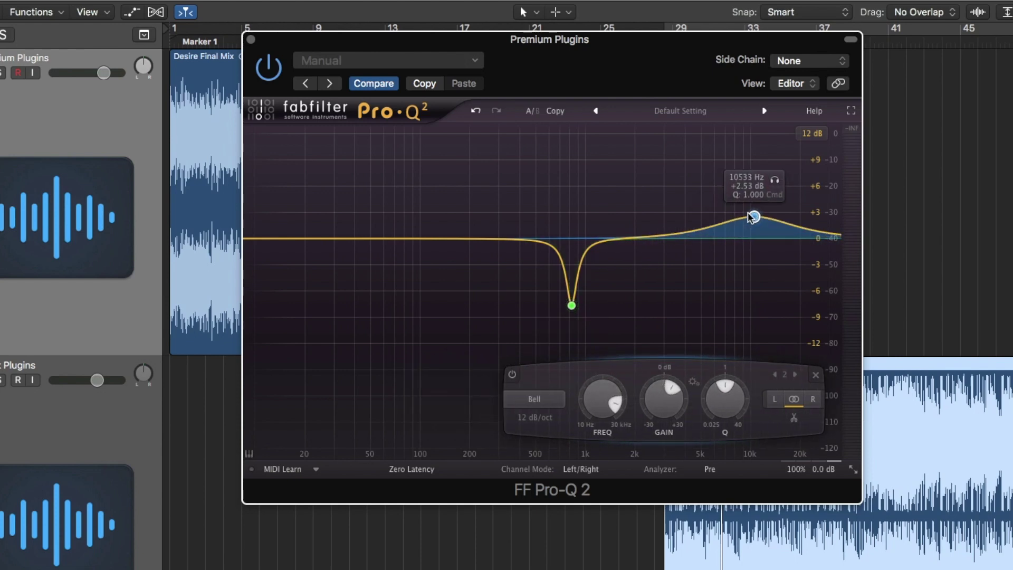
{"action": "left_click", "coordinate": [535, 400]}
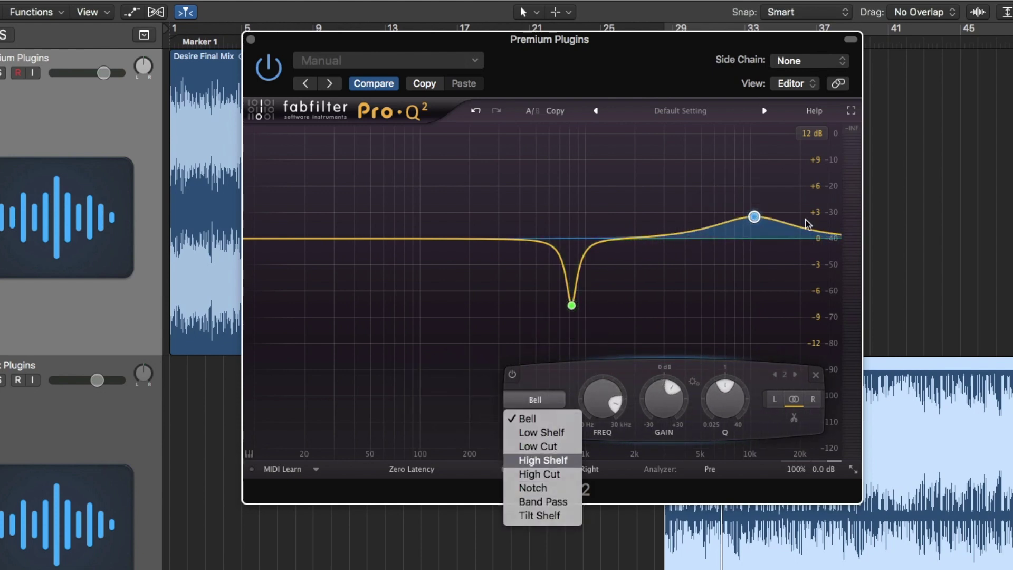
{"action": "left_click", "coordinate": [550, 465]}
{"action": "left_click", "coordinate": [668, 230]}
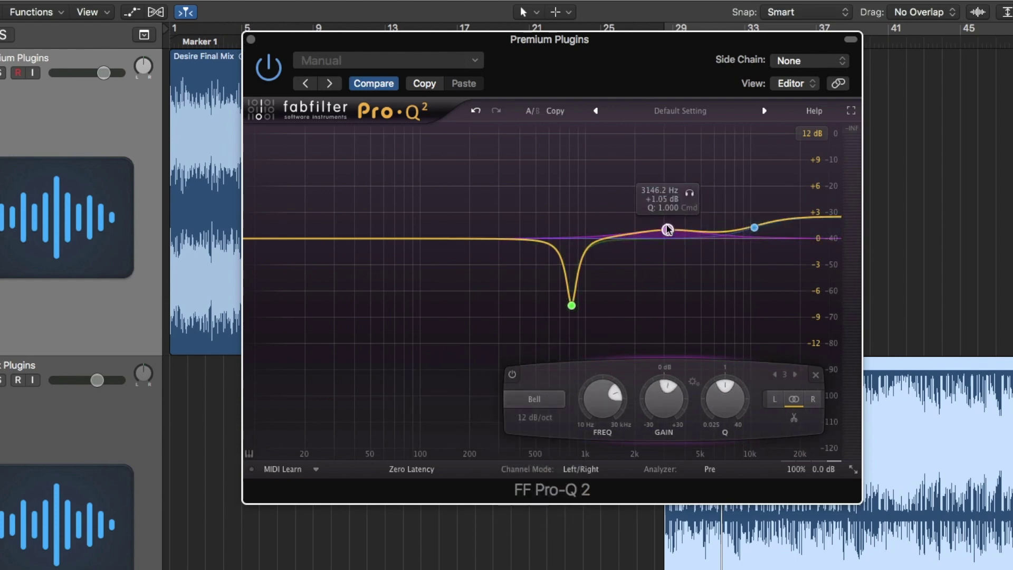